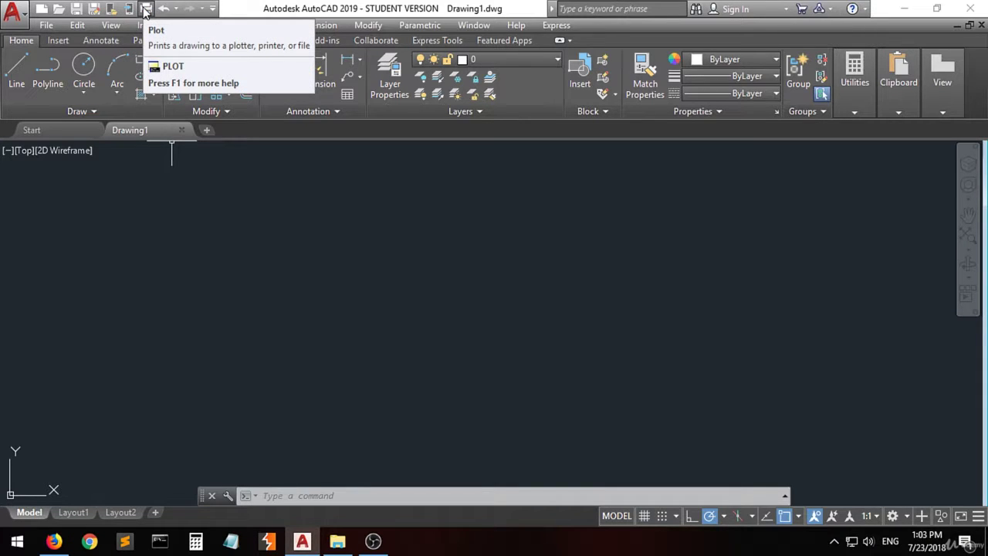
# - Open the application menu to view its file commands, then close it again
pyautogui.click(22, 14)
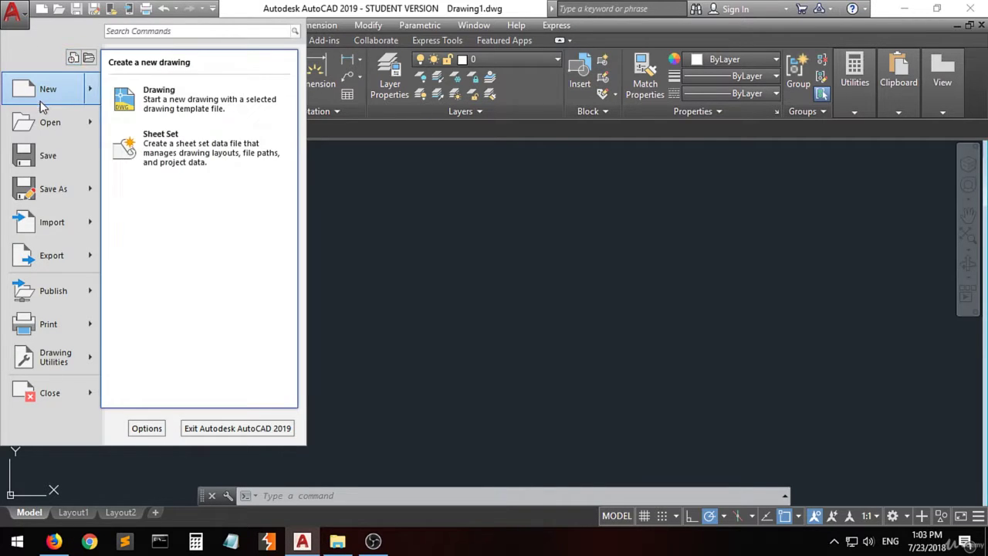
pyautogui.moveTo(33, 128)
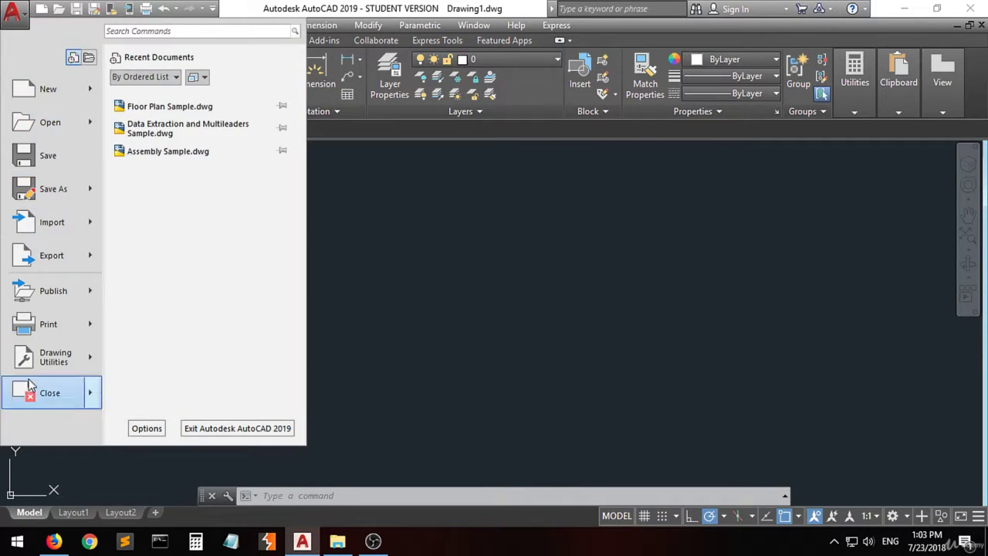
pyautogui.click(11, 15)
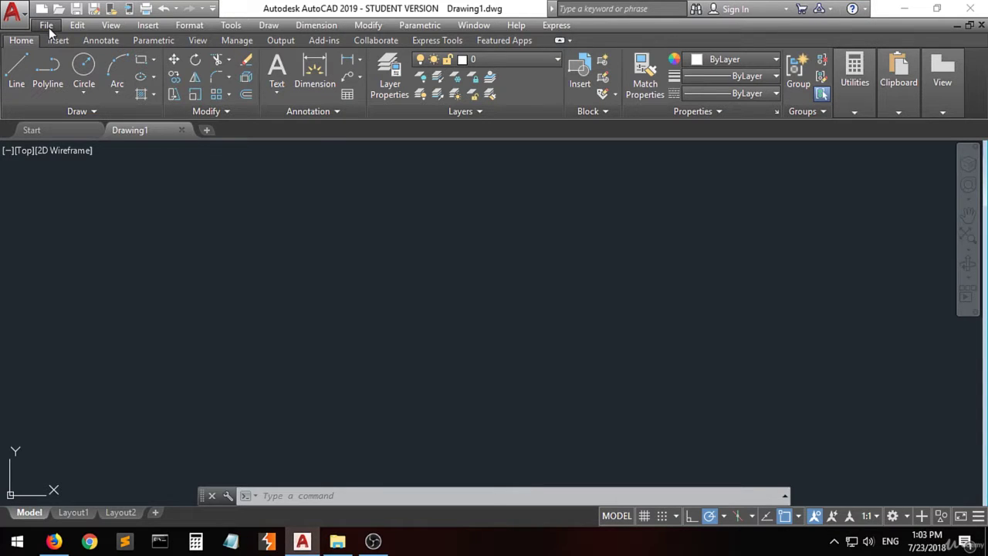
# - Show the Quick Access drop-down list of commands, then close it
pyautogui.click(46, 25)
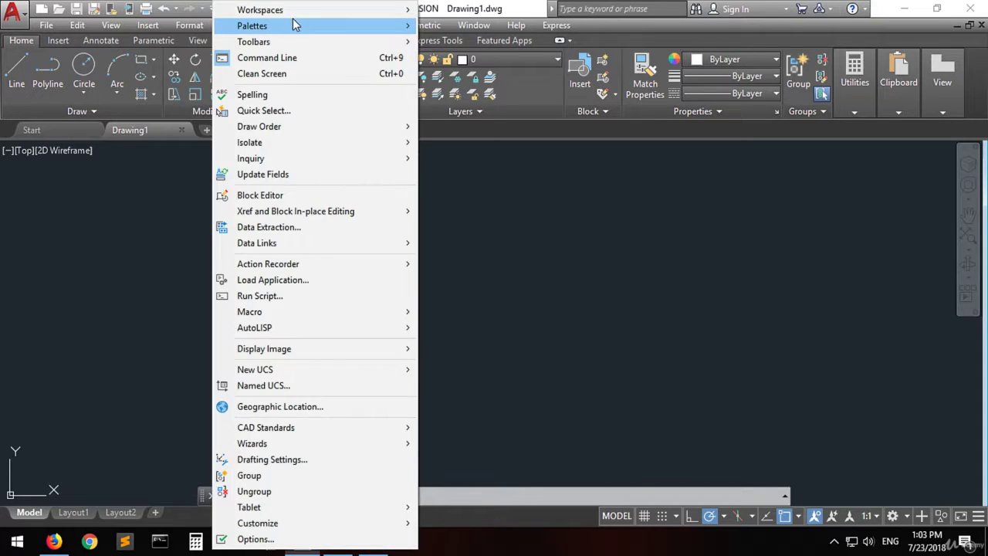
pyautogui.moveTo(70, 24)
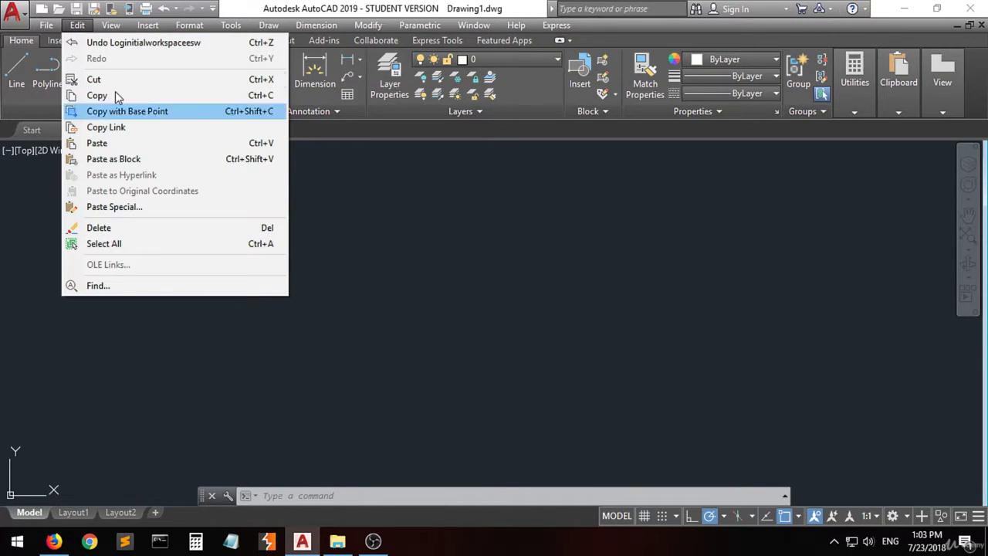
pyautogui.moveTo(111, 25)
pyautogui.moveTo(142, 29)
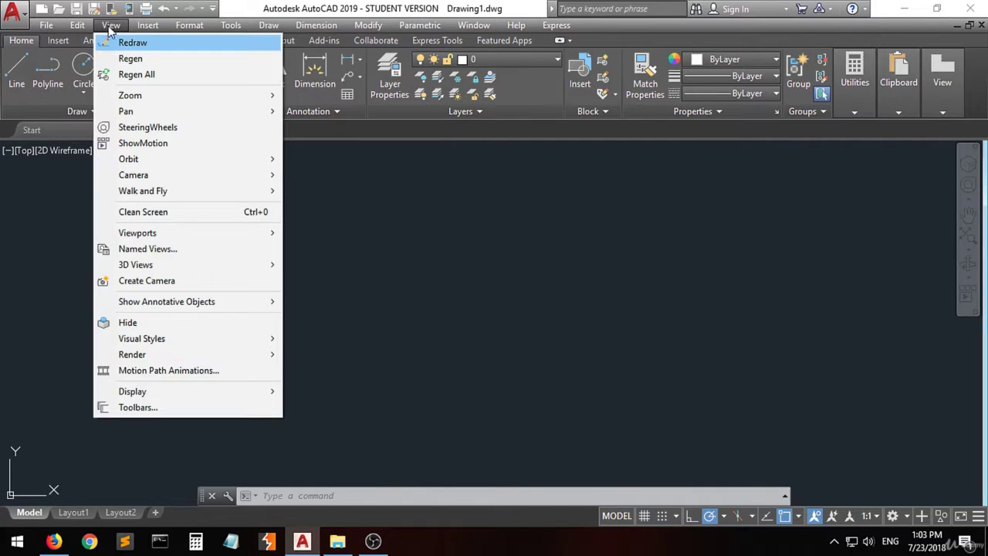
pyautogui.click(104, 24)
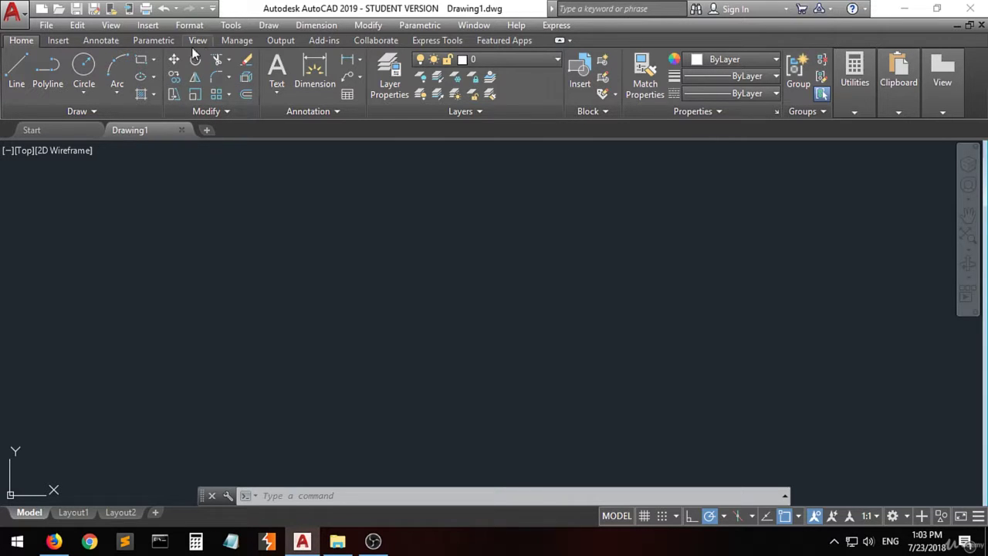
# - Expand the Draw panel's extra tools, collapse them, then expand the Modify panel's extra tools
pyautogui.click(99, 114)
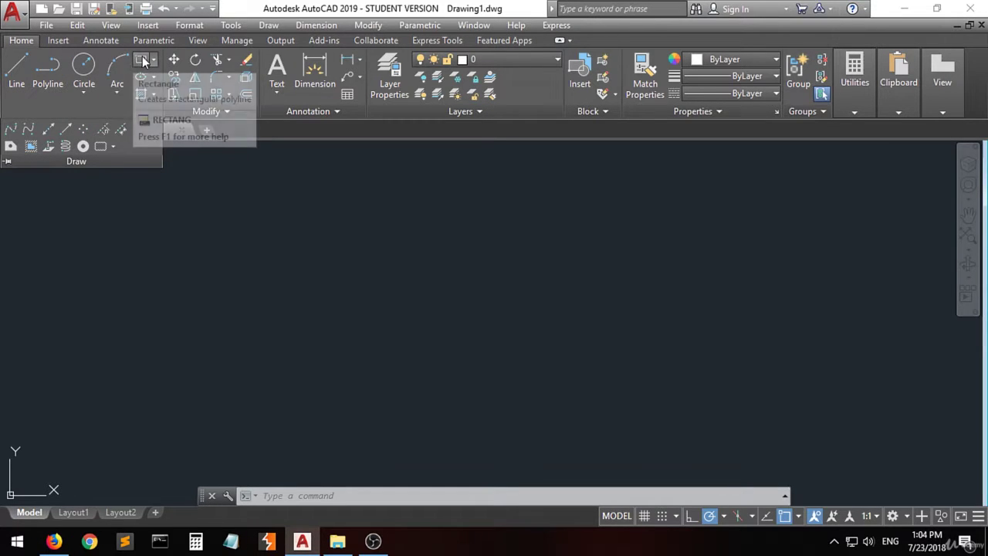
pyautogui.click(68, 162)
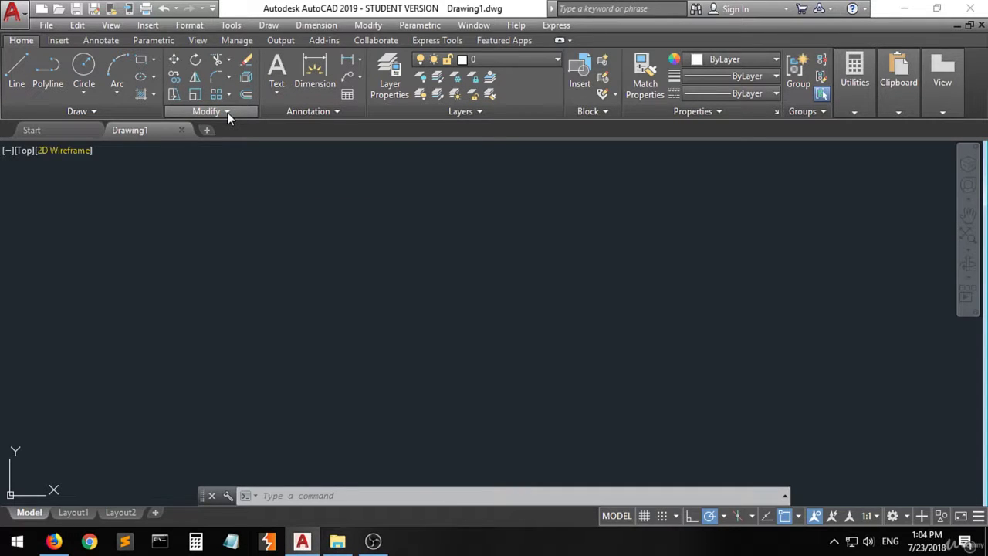
pyautogui.click(226, 112)
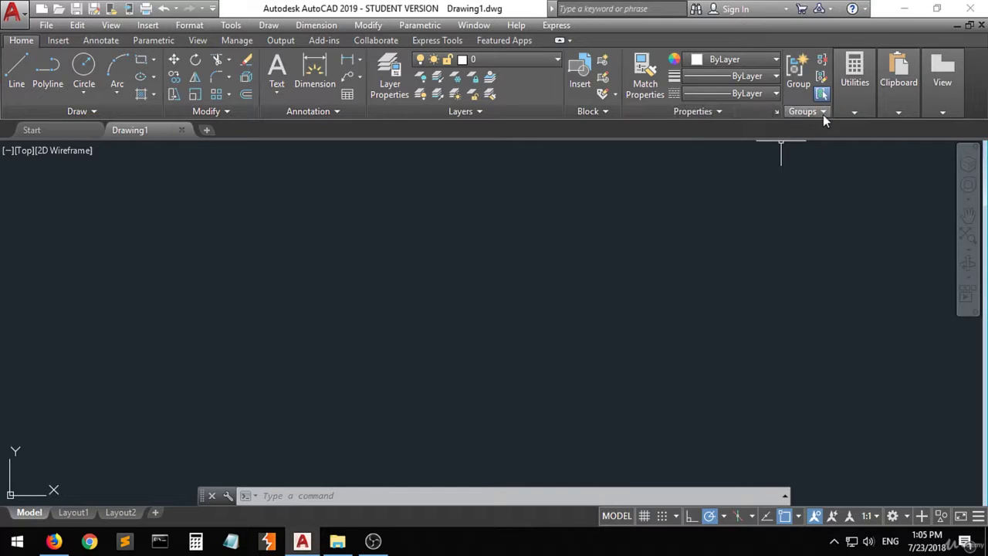
# - Turn on the ViewCube with its compass and open the Full Navigation Wheel
pyautogui.moveTo(884, 54)
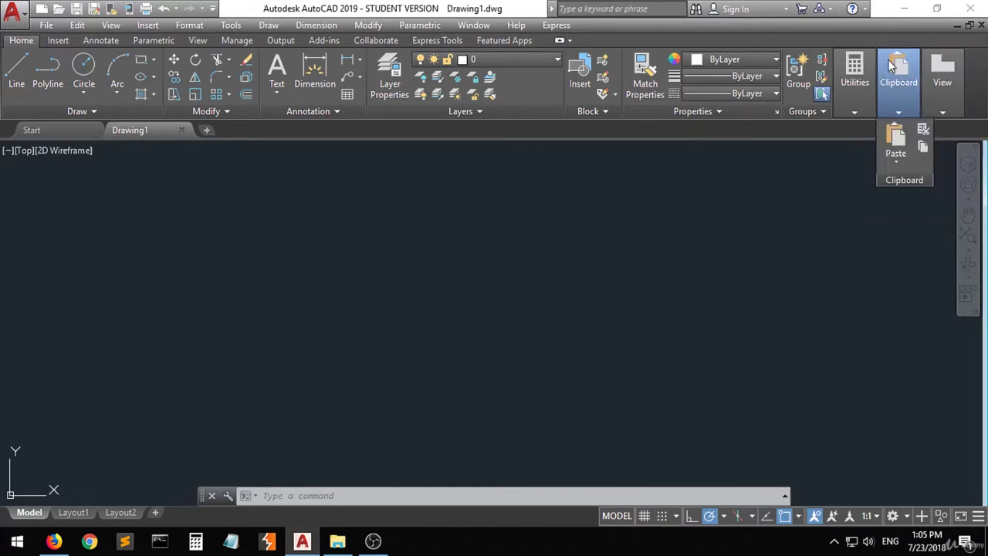
pyautogui.moveTo(931, 93)
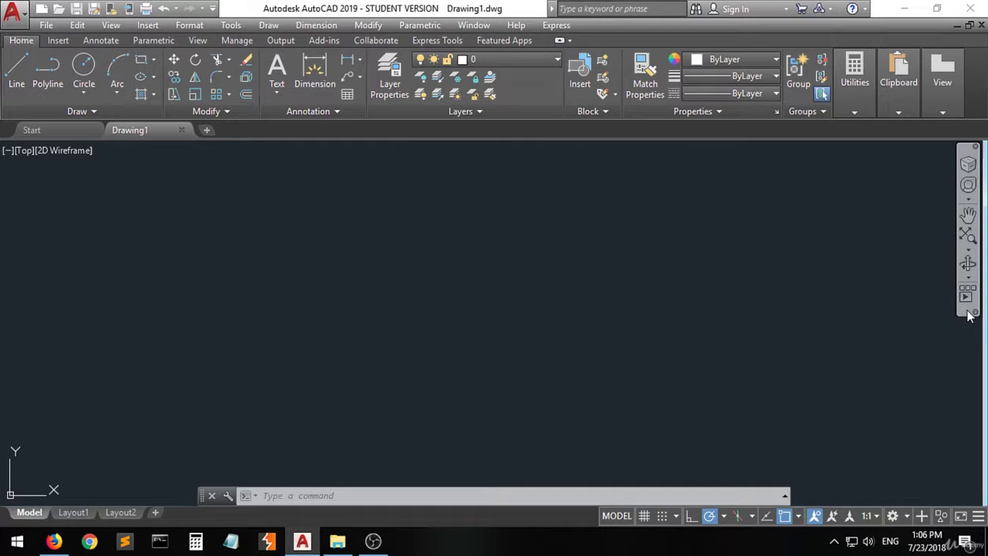
pyautogui.click(971, 165)
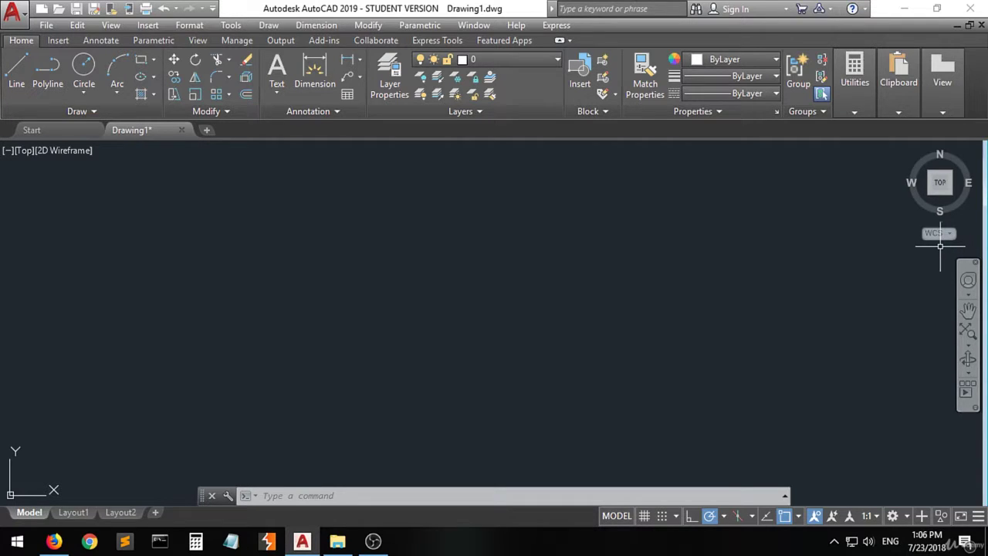
pyautogui.click(968, 283)
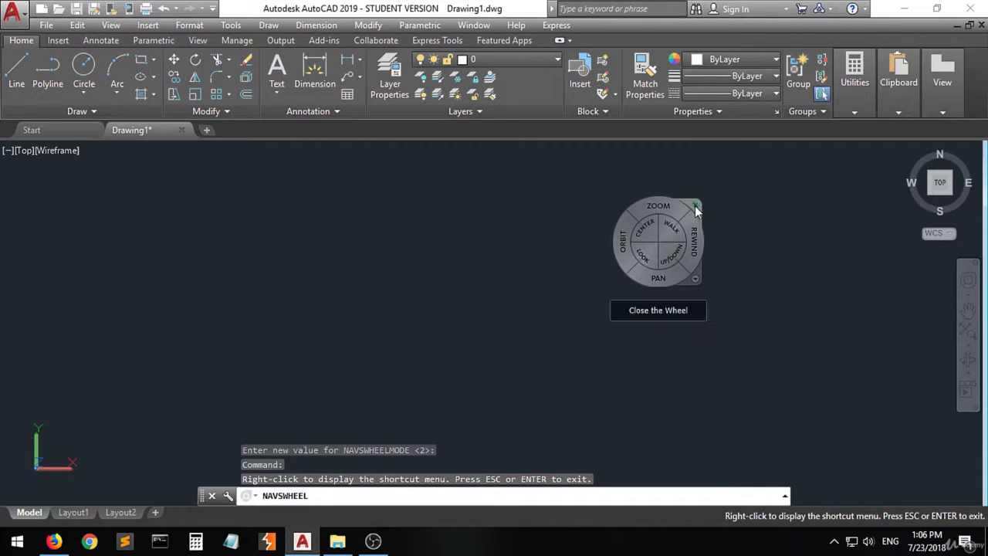
# - Close the navigation wheel and pan the view until the origin sits left of centre
pyautogui.click(694, 206)
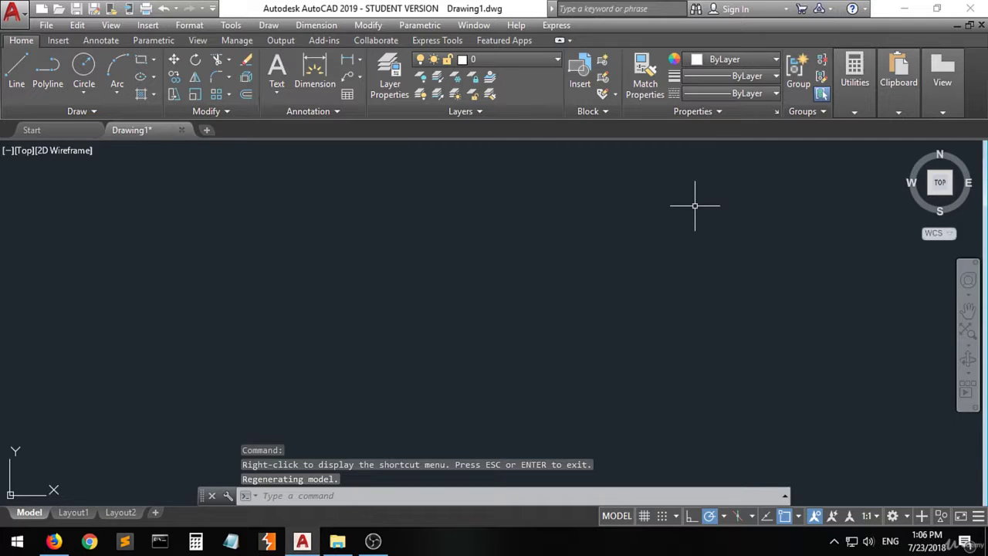
pyautogui.click(968, 312)
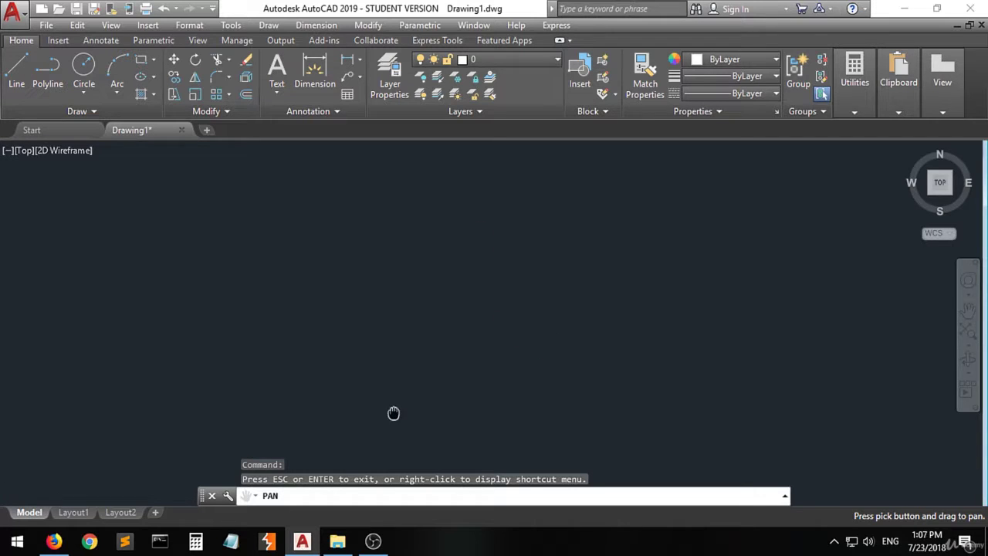
pyautogui.moveTo(393, 412); pyautogui.dragTo(567, 216)
pyautogui.moveTo(419, 370)
pyautogui.mouseDown()
pyautogui.moveTo(316, 251)
pyautogui.moveTo(538, 262)
pyautogui.mouseUp()
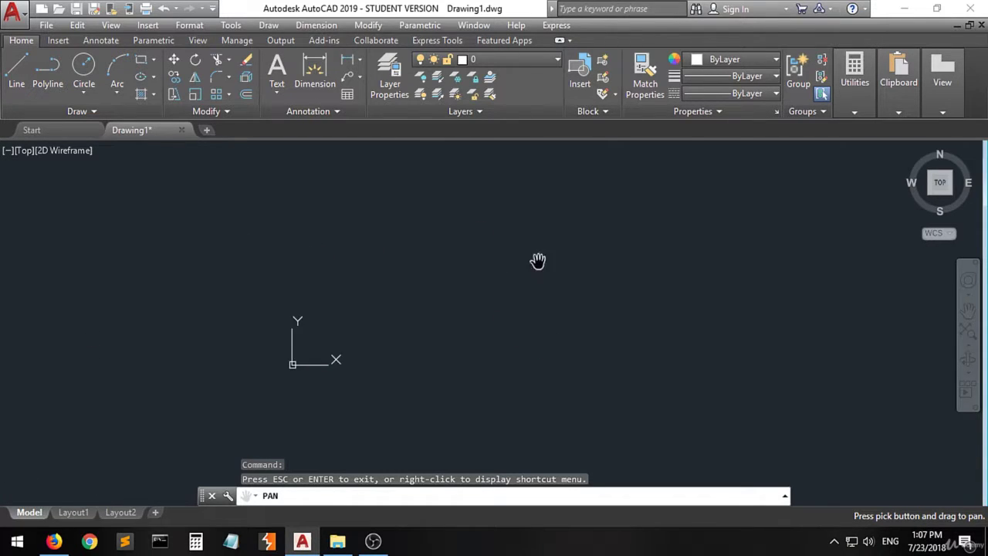
pyautogui.moveTo(670, 239)
pyautogui.mouseDown()
pyautogui.moveTo(456, 260)
pyautogui.moveTo(459, 345)
pyautogui.mouseUp()
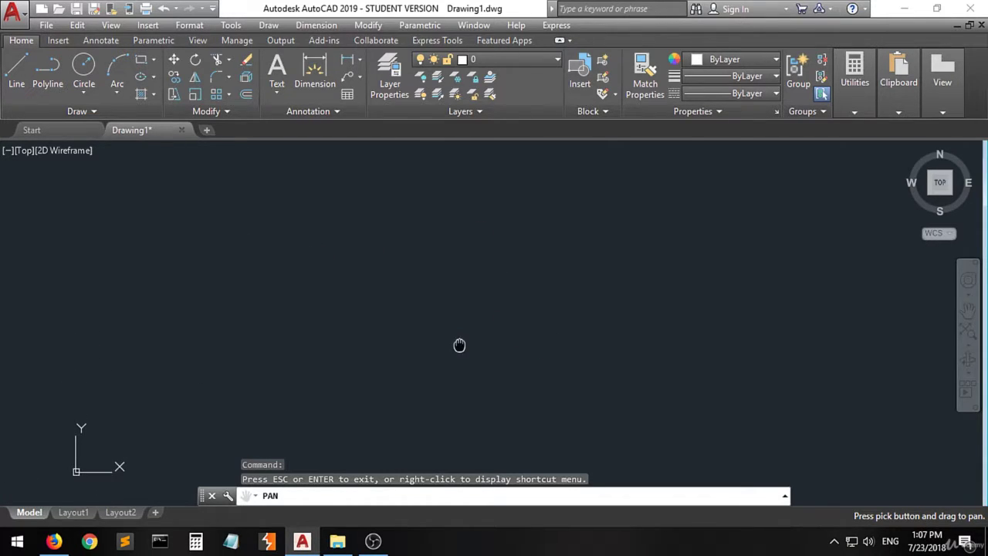
pyautogui.click(969, 346)
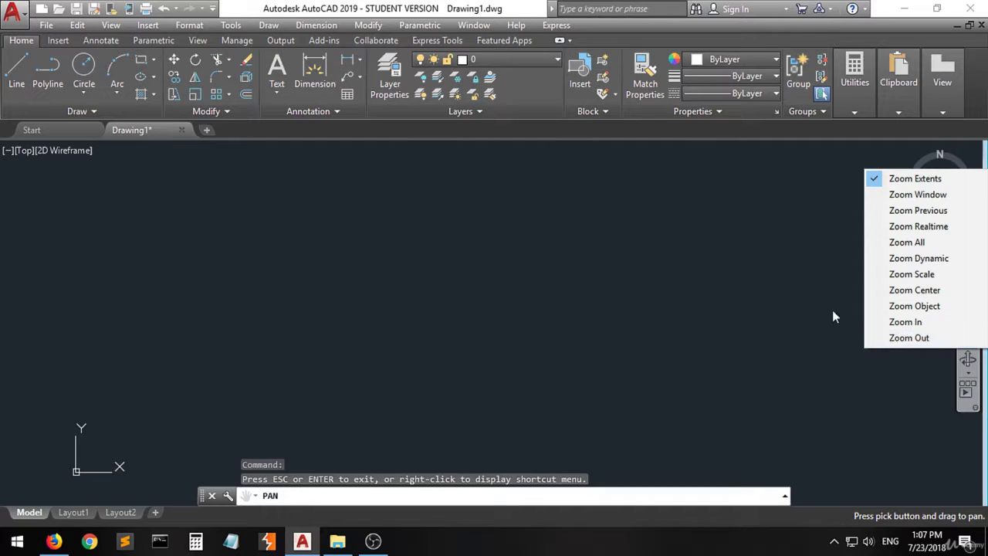
pyautogui.click(810, 294)
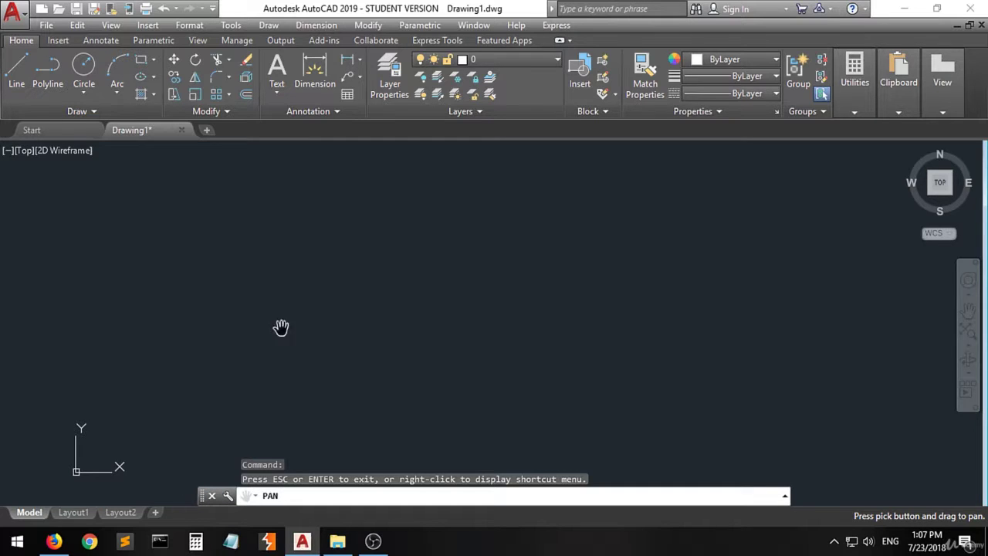
# - Draw one LINE segment from lower left to upper right, then end the command
pyautogui.click(14, 78)
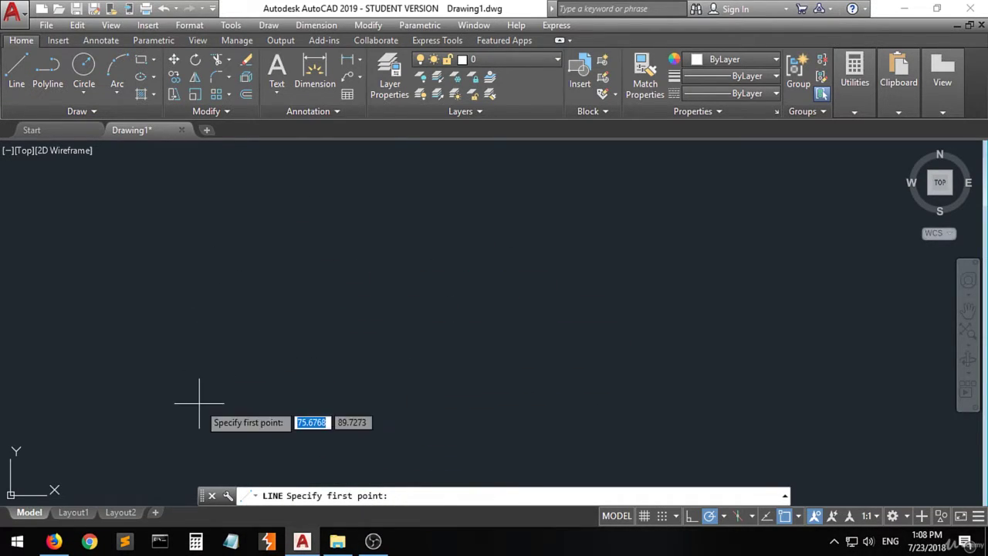
pyautogui.click(199, 352)
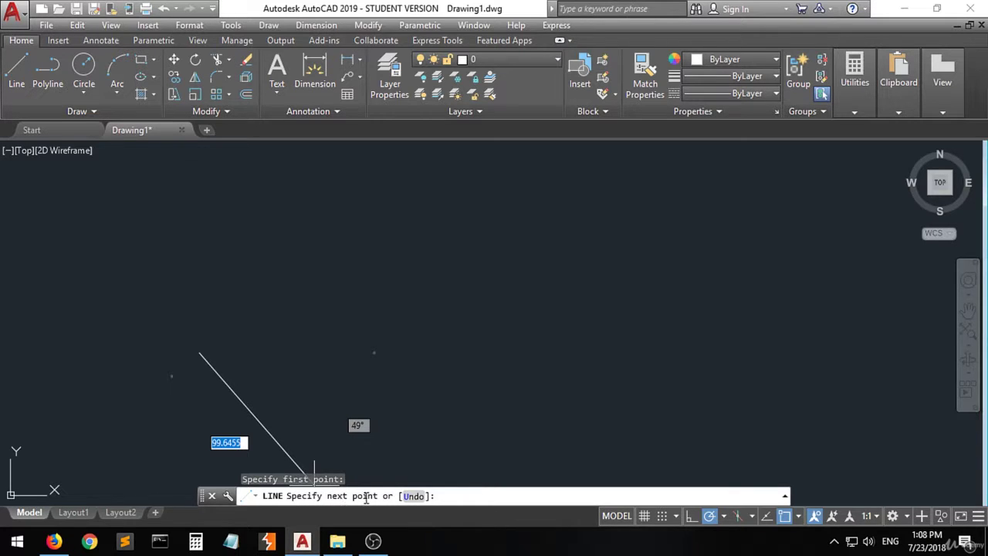
pyautogui.click(423, 222)
pyautogui.press('Escape')
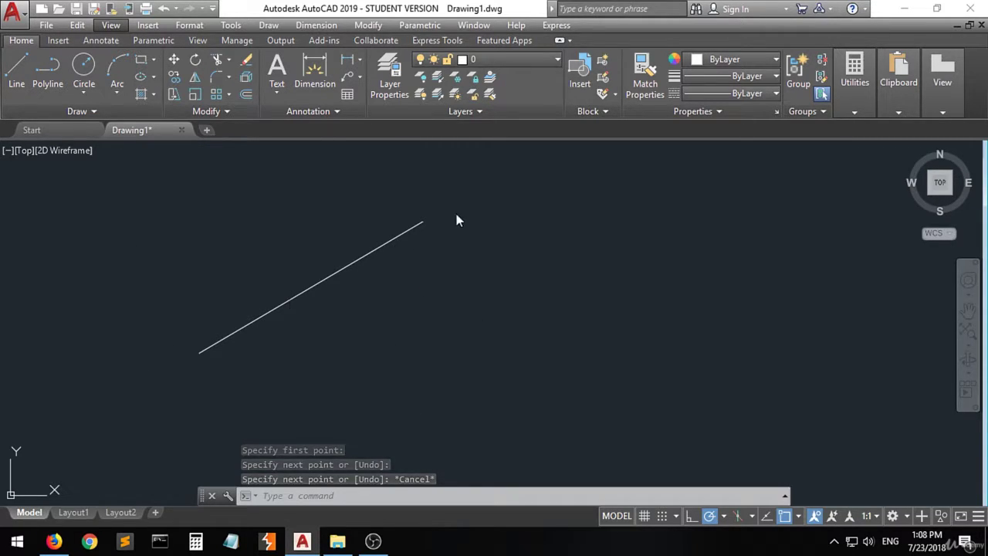
# - Delete the diagonal line using a crossing selection, then try the Modify panel's Erase tool
pyautogui.click(457, 186)
pyautogui.click(328, 294)
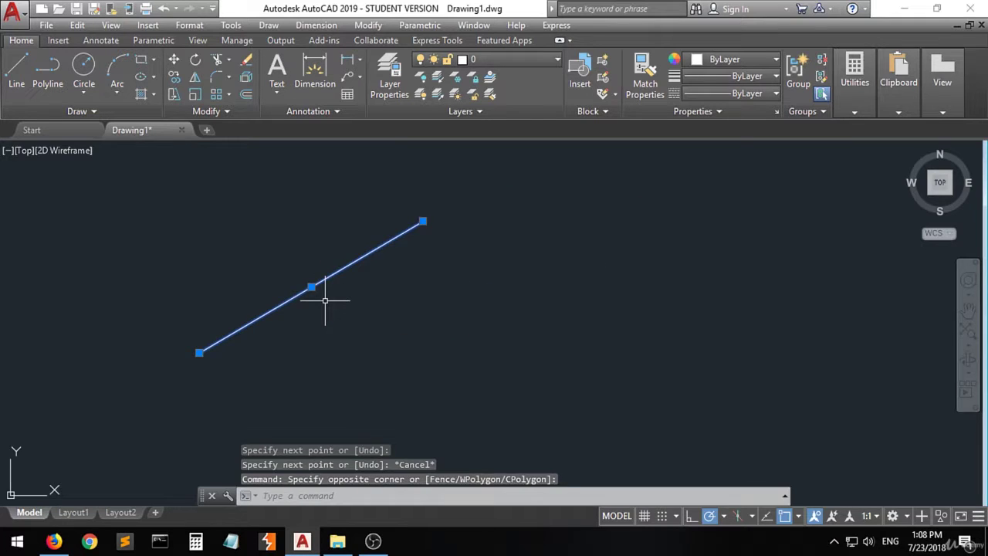
pyautogui.press('Delete')
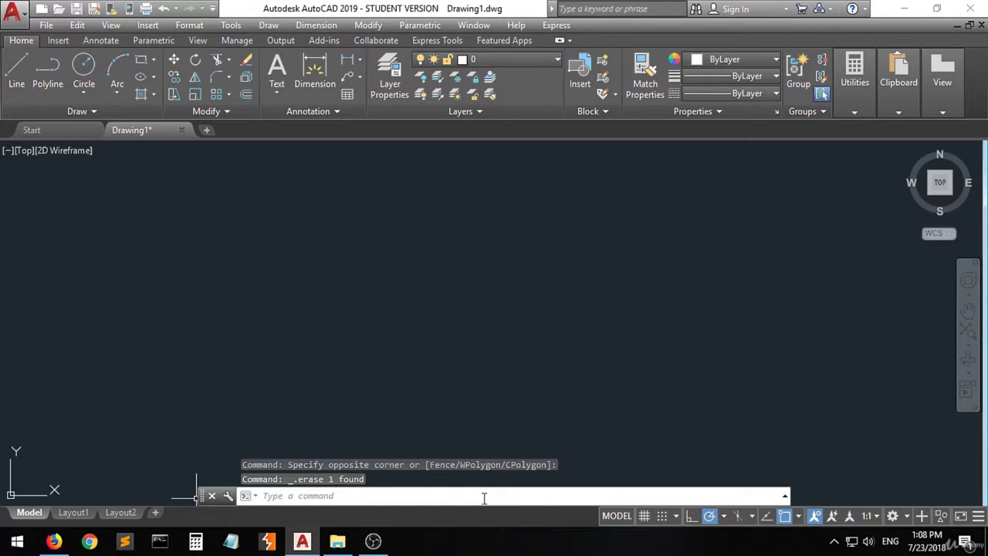
pyautogui.click(244, 63)
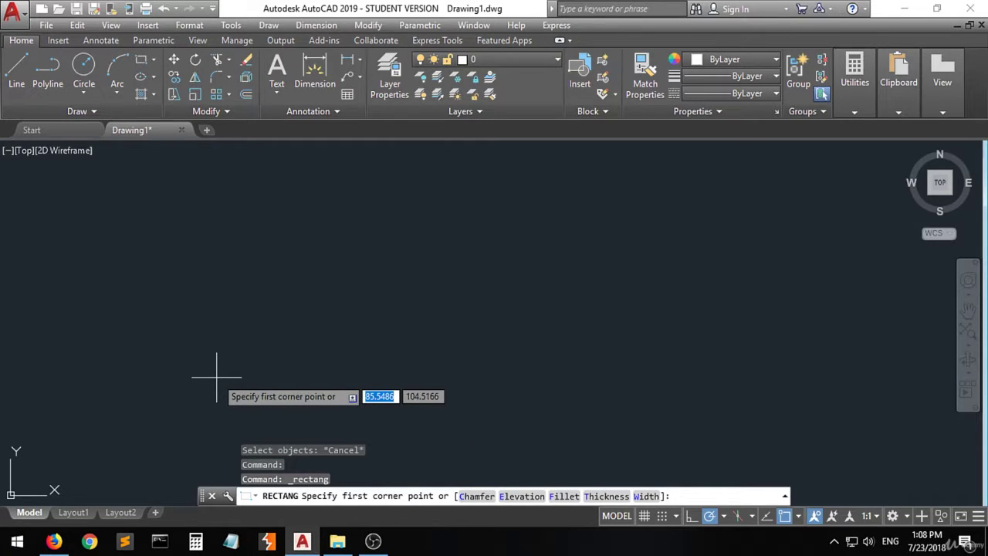
# - Cancel the running RECTANG command, leaving the command line free for a new command
pyautogui.press('Escape')
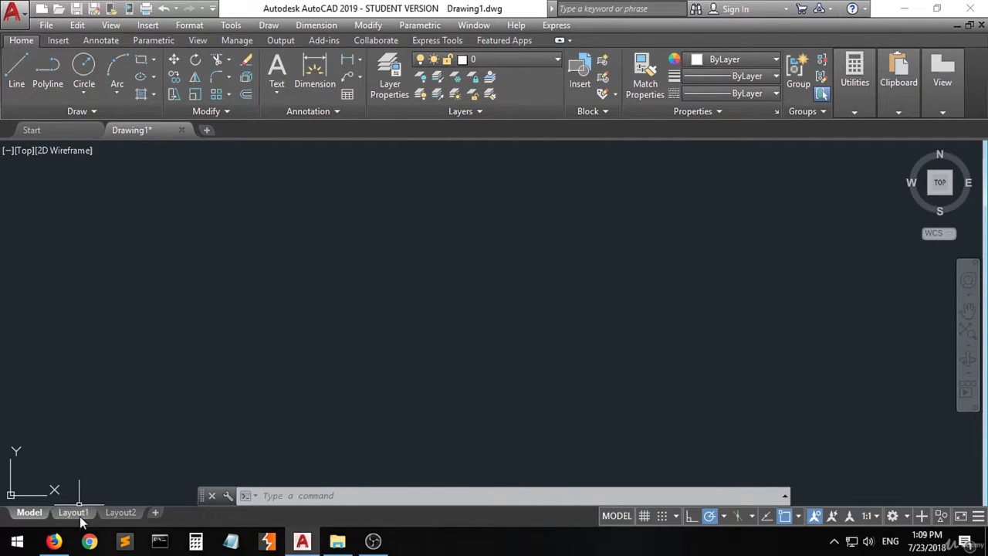
pyautogui.moveTo(120, 519)
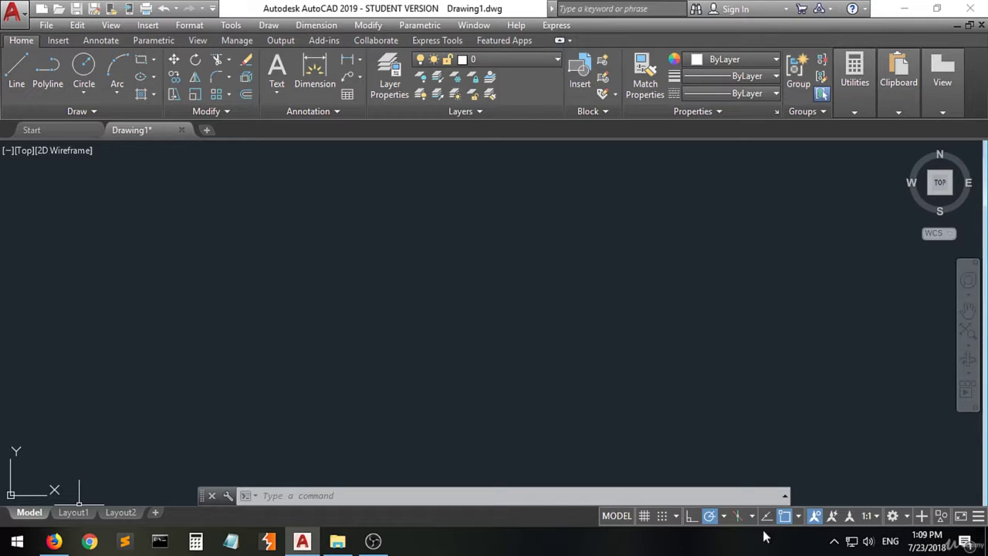
pyautogui.click(960, 516)
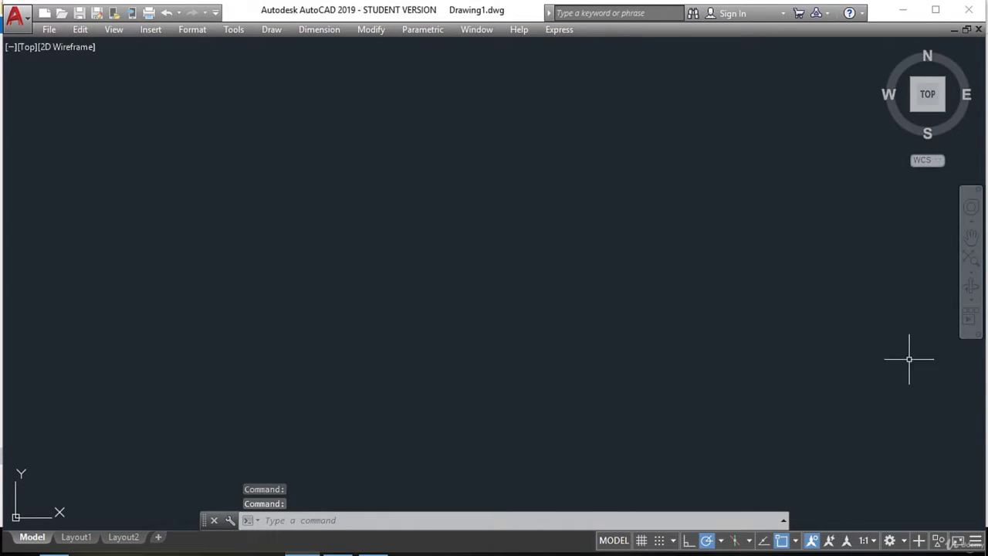
pyautogui.click(964, 540)
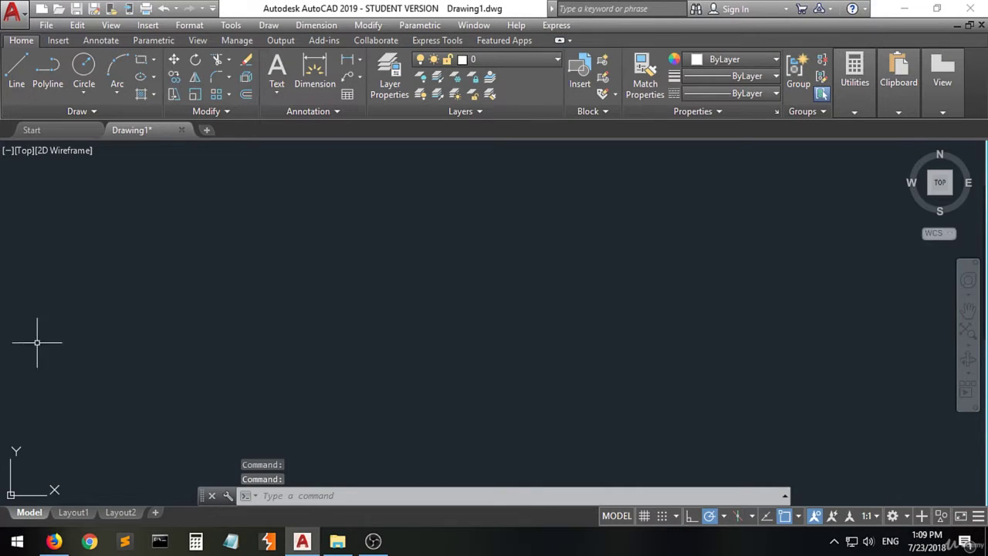
pyautogui.click(907, 516)
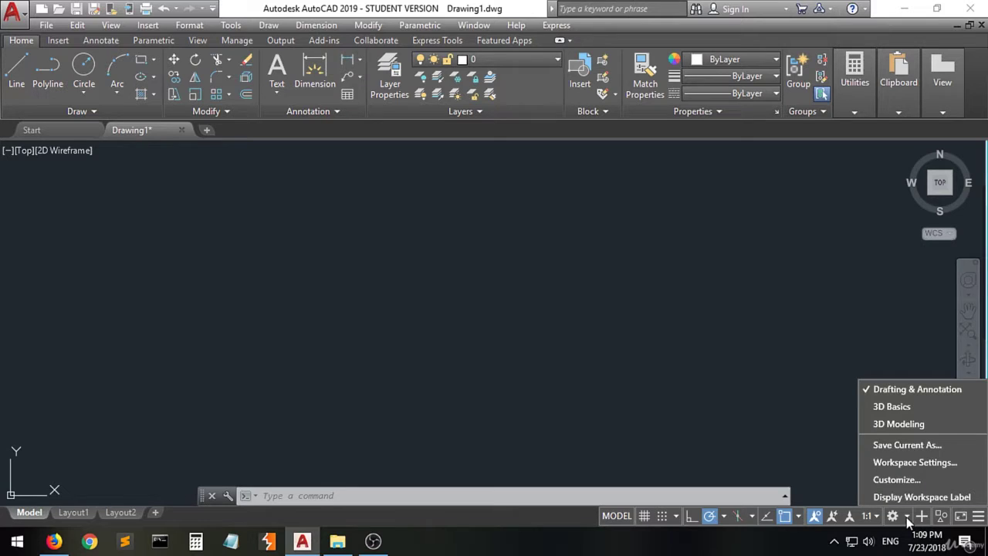
pyautogui.click(892, 390)
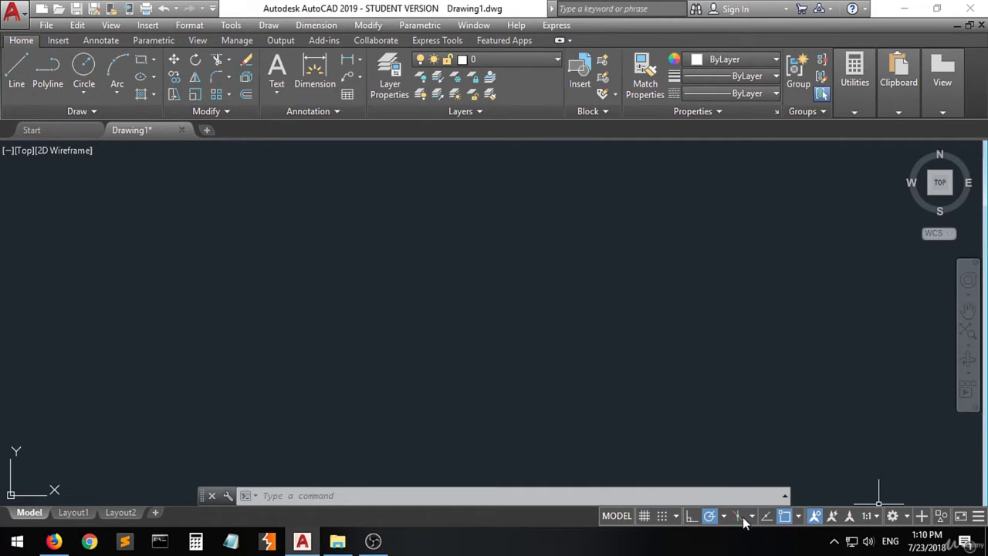
pyautogui.click(644, 516)
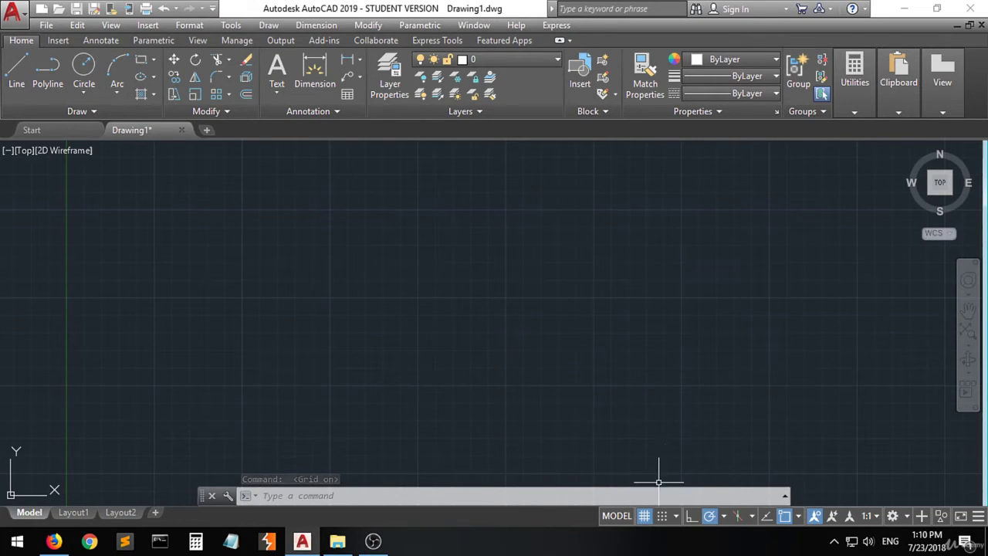
pyautogui.click(645, 518)
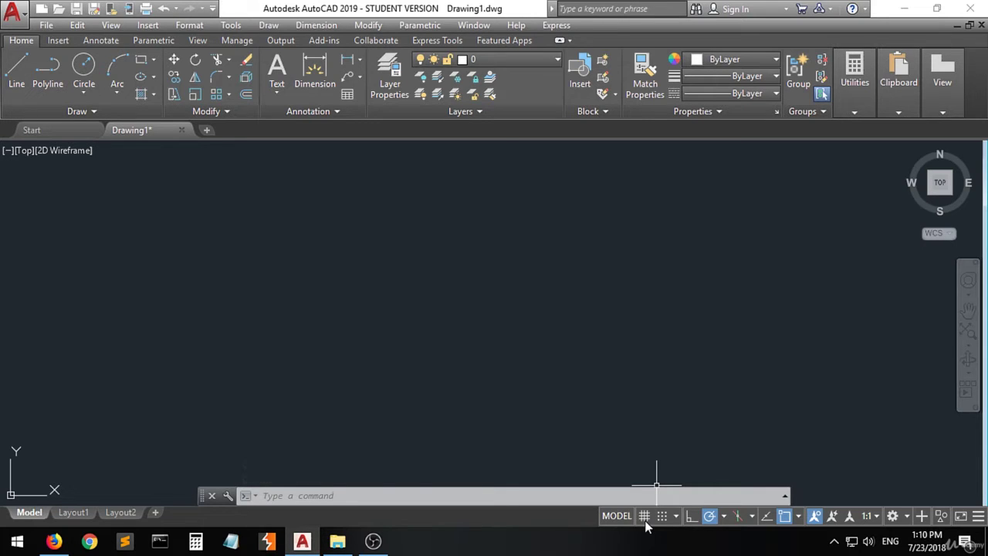
pyautogui.click(646, 519)
pyautogui.click(645, 518)
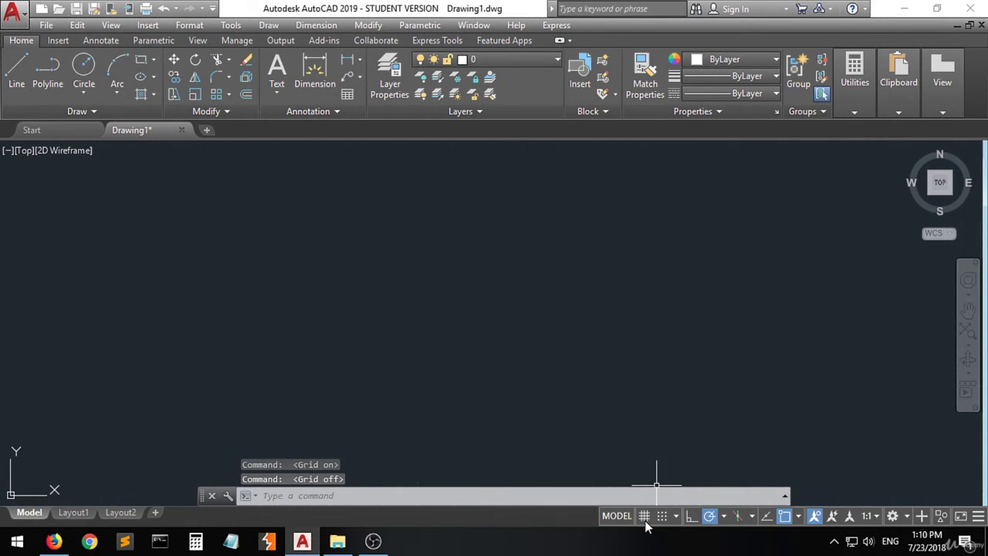